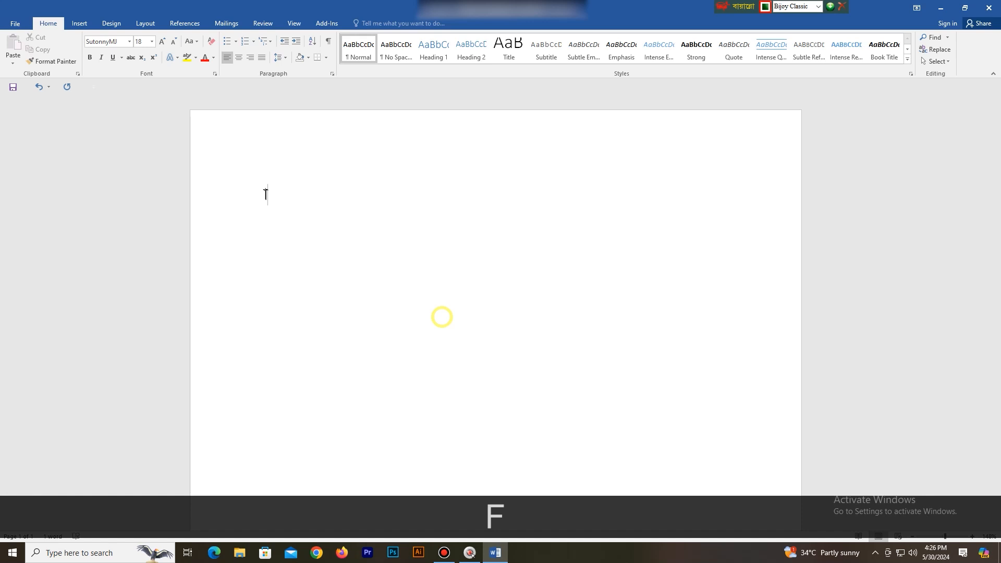
# Delete the vowel sign from the page, enter the vowel অ and clear it again.
pyautogui.press('BackSpace')
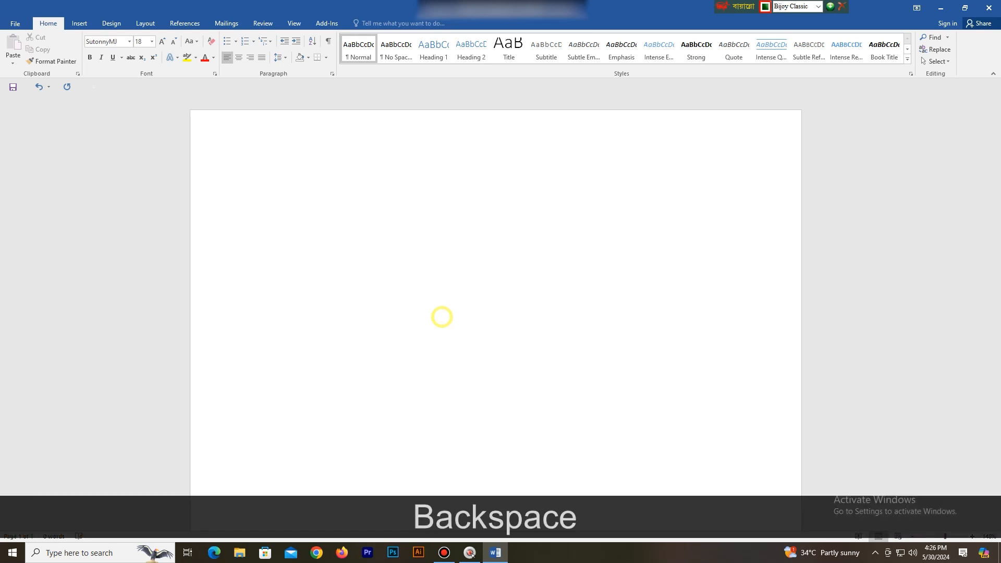
pyautogui.hotkey('shift', 'f')
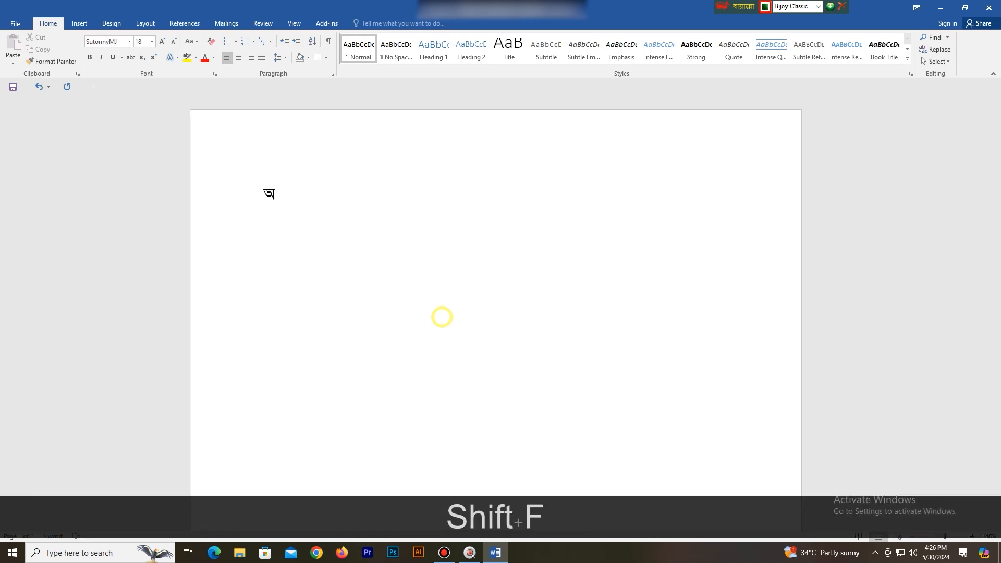
pyautogui.press('BackSpace')
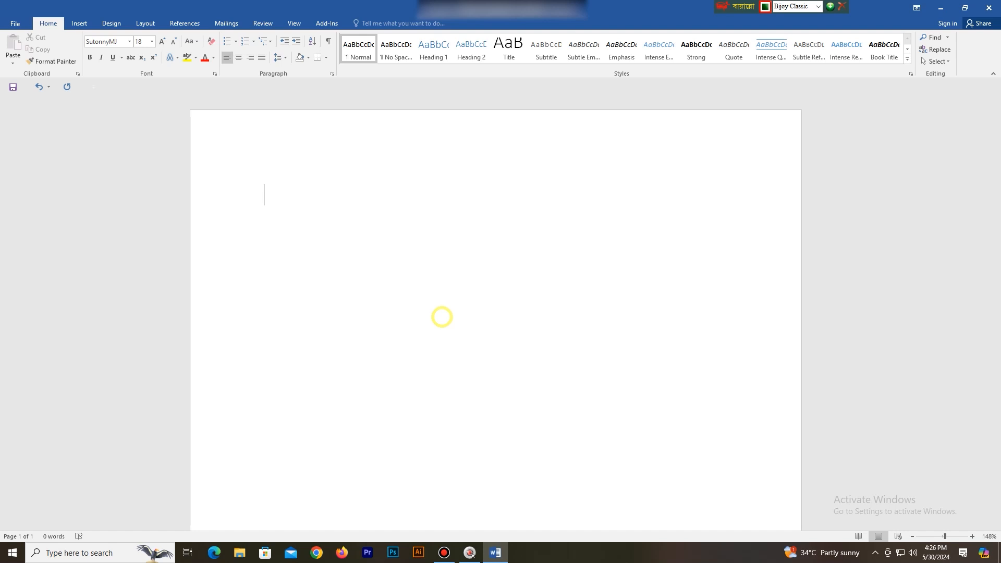
# Write the Bangla vowels আ ই ঈ উ ঊ on the first line, separated by spaces.
pyautogui.write('gf')
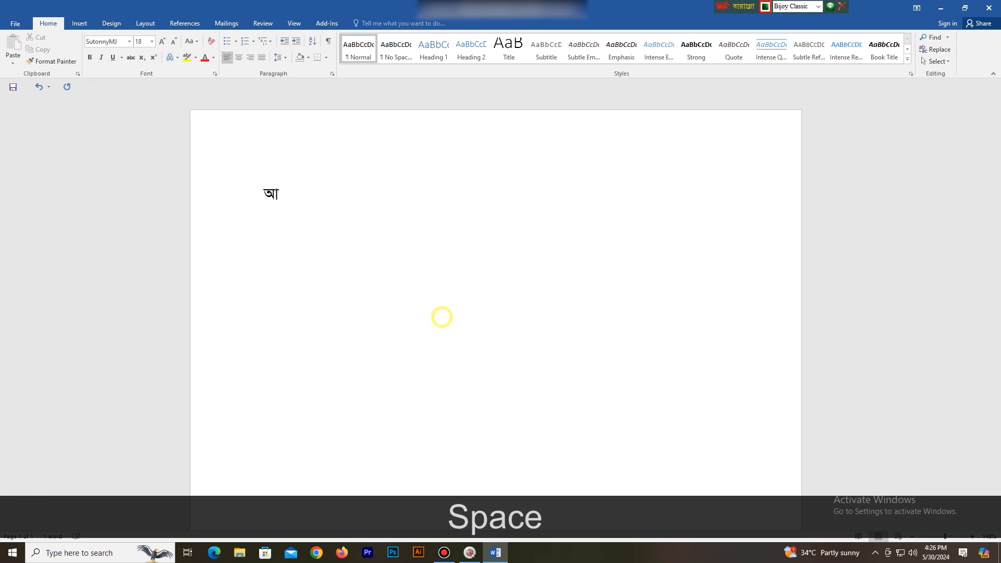
pyautogui.write(' gd')
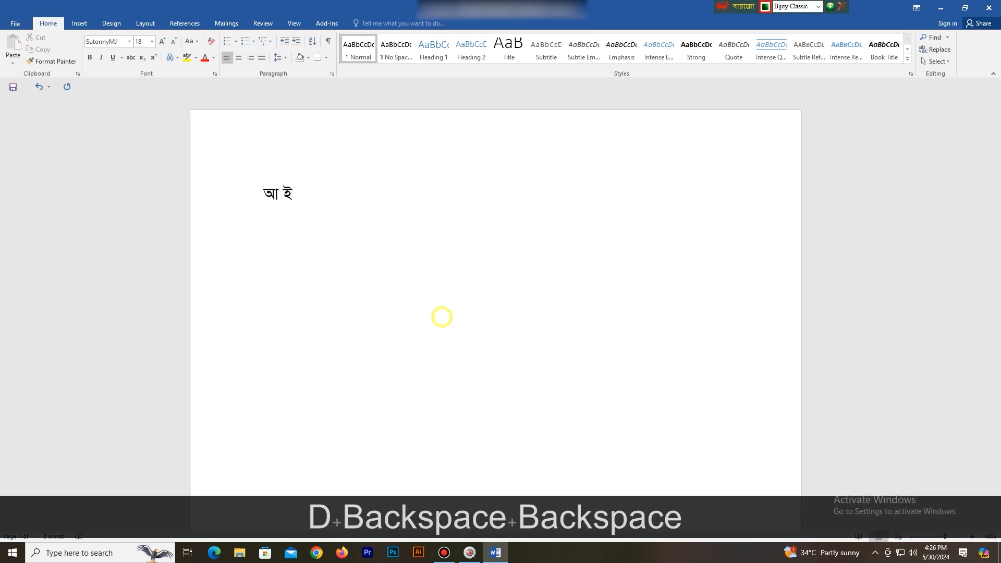
pyautogui.write(' g')
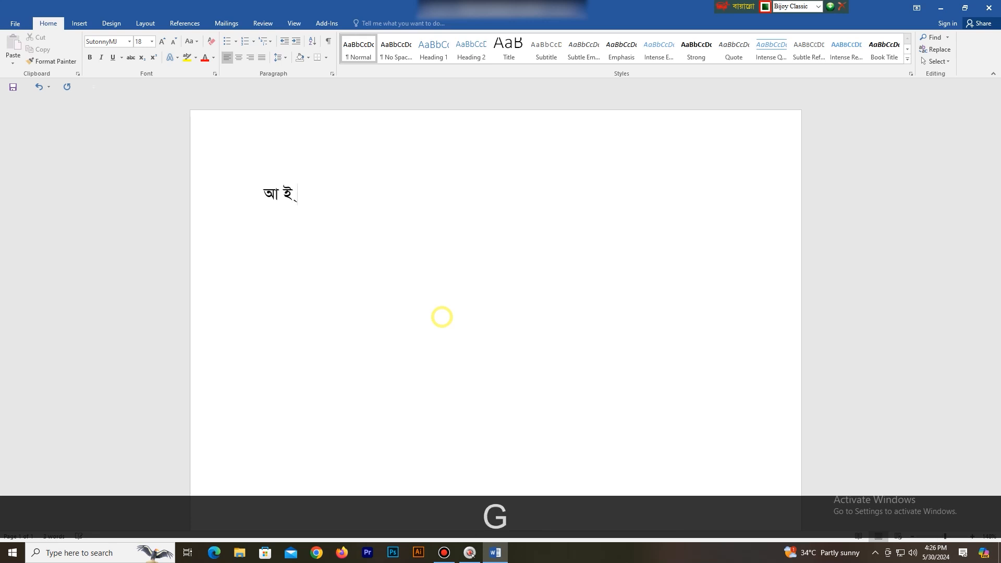
pyautogui.write('D')
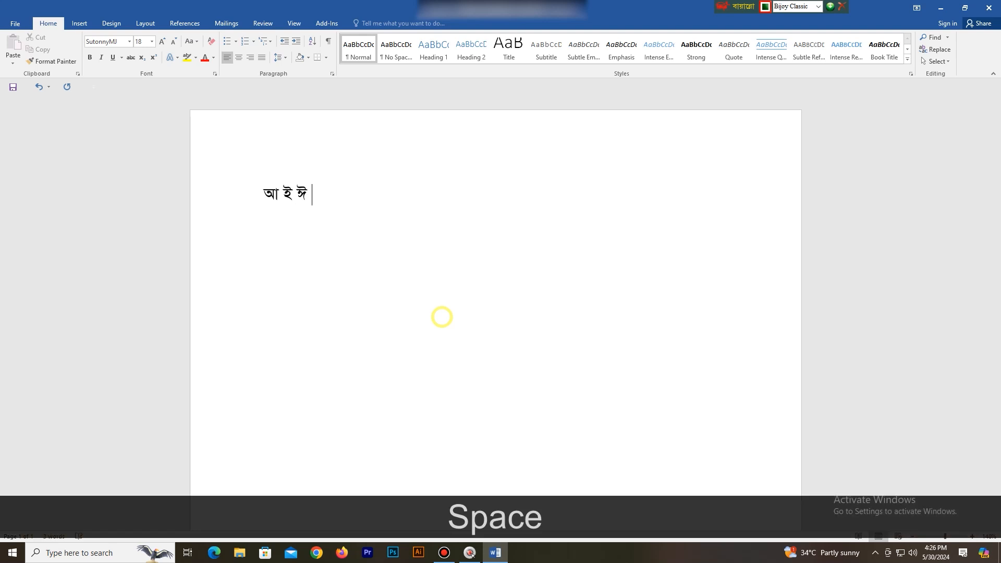
pyautogui.write(' g')
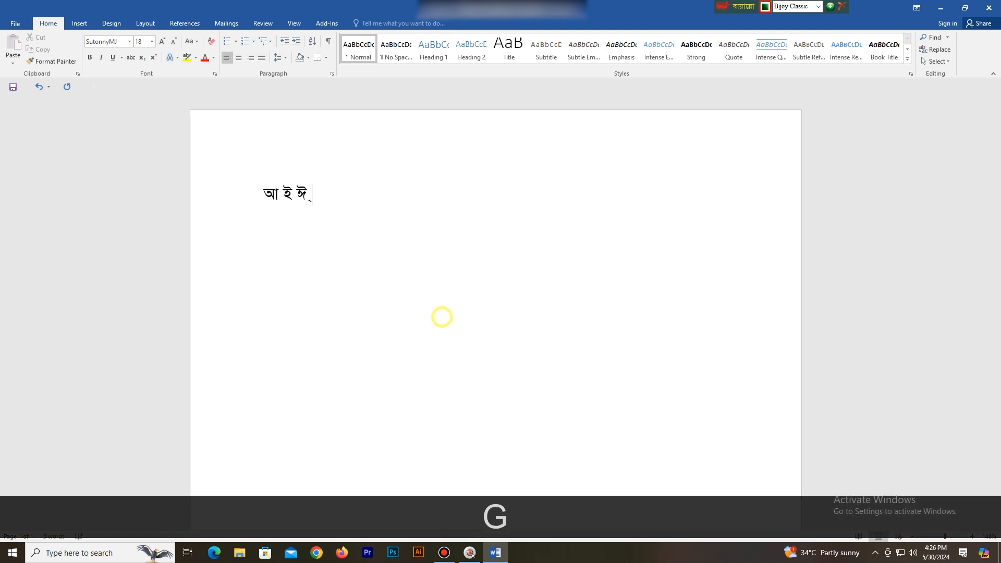
pyautogui.write('s')
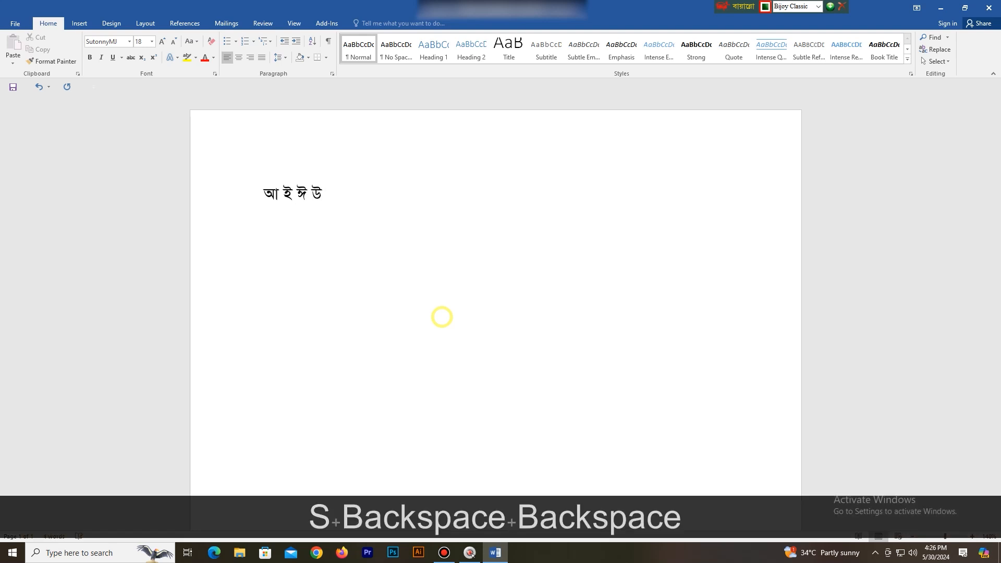
pyautogui.write(' g')
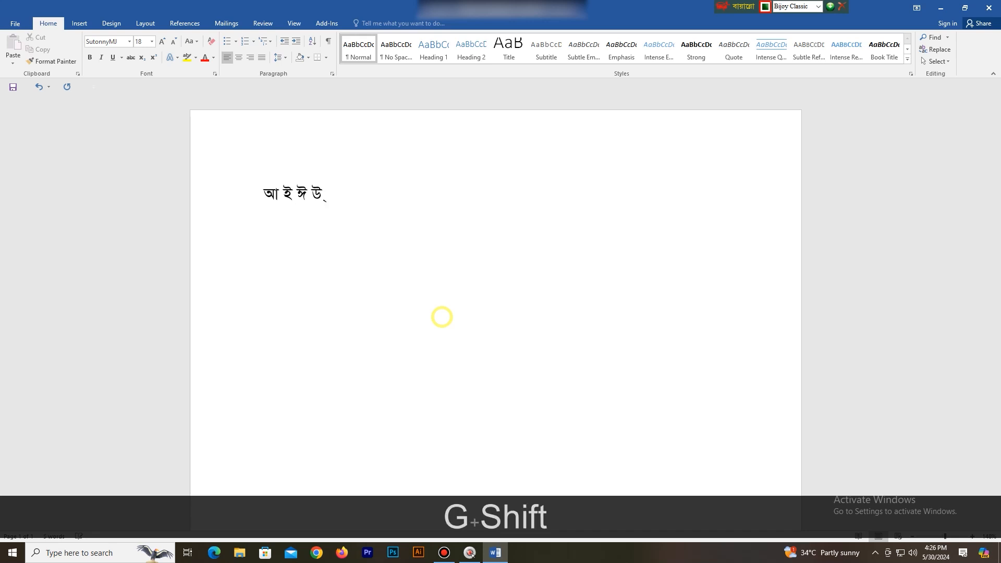
pyautogui.write('S')
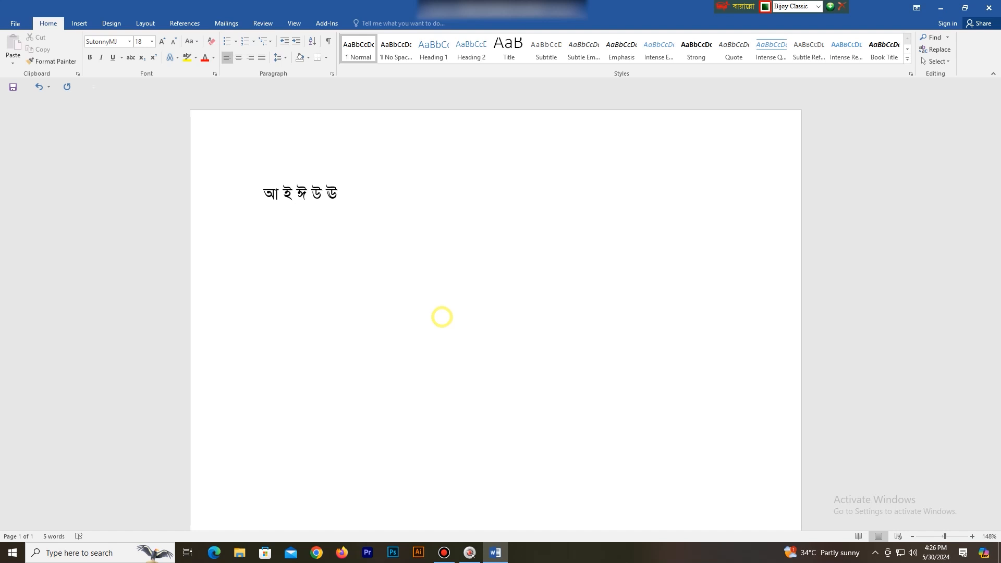
# Continue the first line of vowels with ঋ এ ঐ, separated by spaces.
pyautogui.write('g')
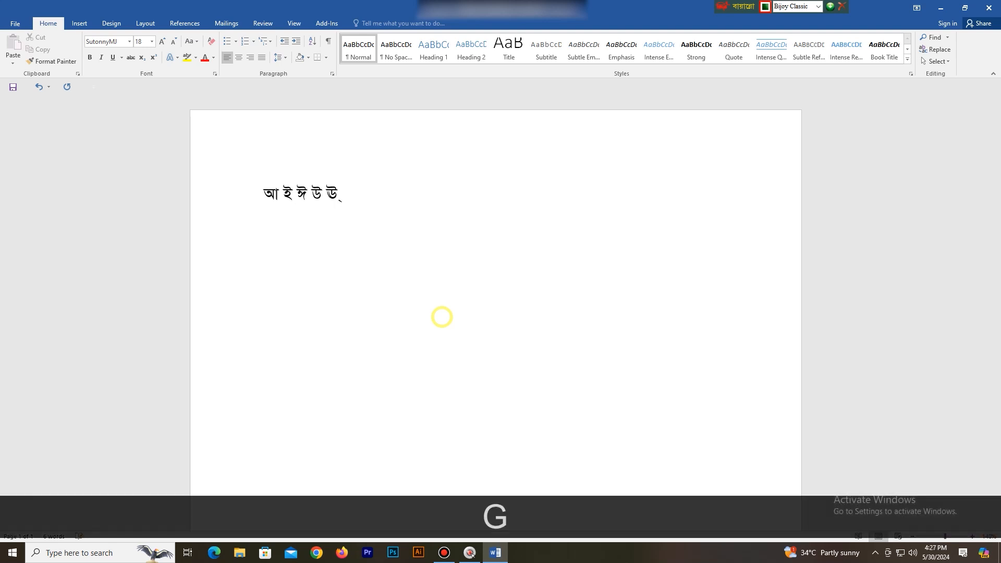
pyautogui.write('A')
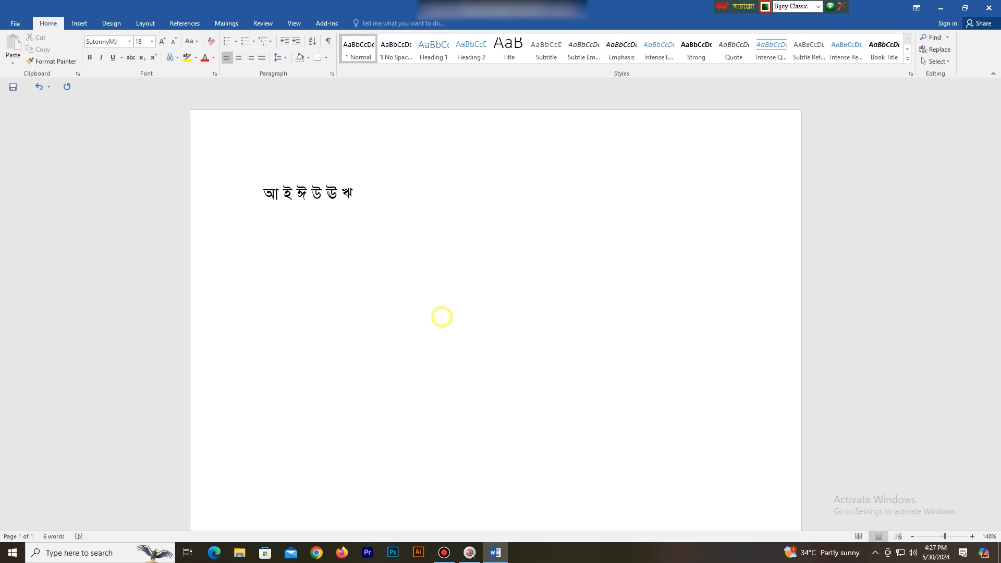
pyautogui.write('gc')
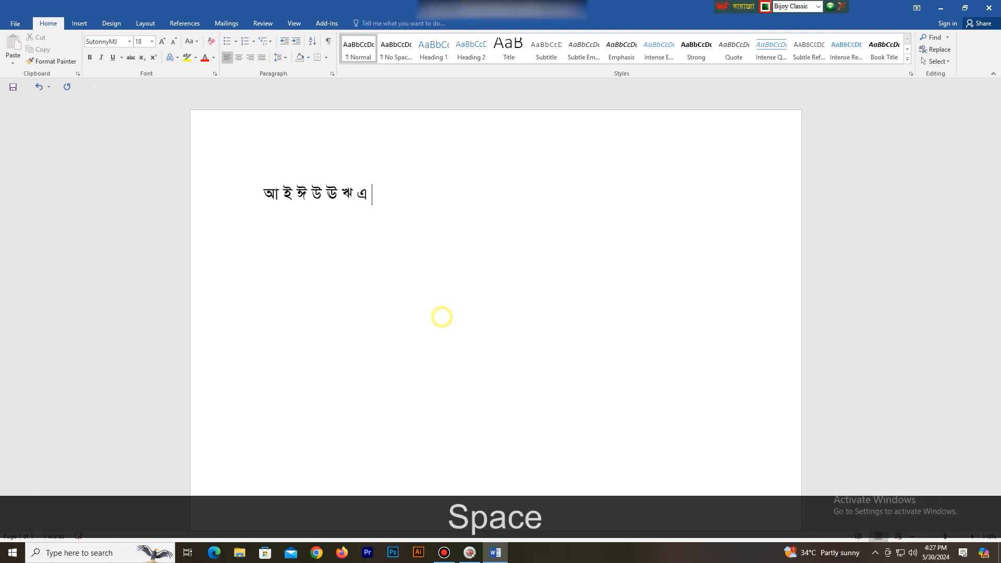
pyautogui.write(' g')
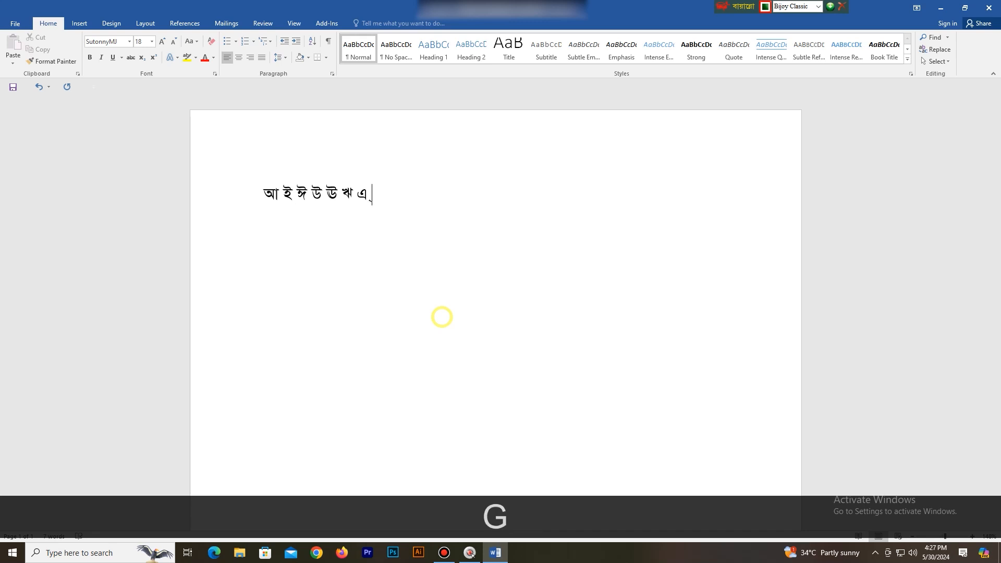
pyautogui.write('C')
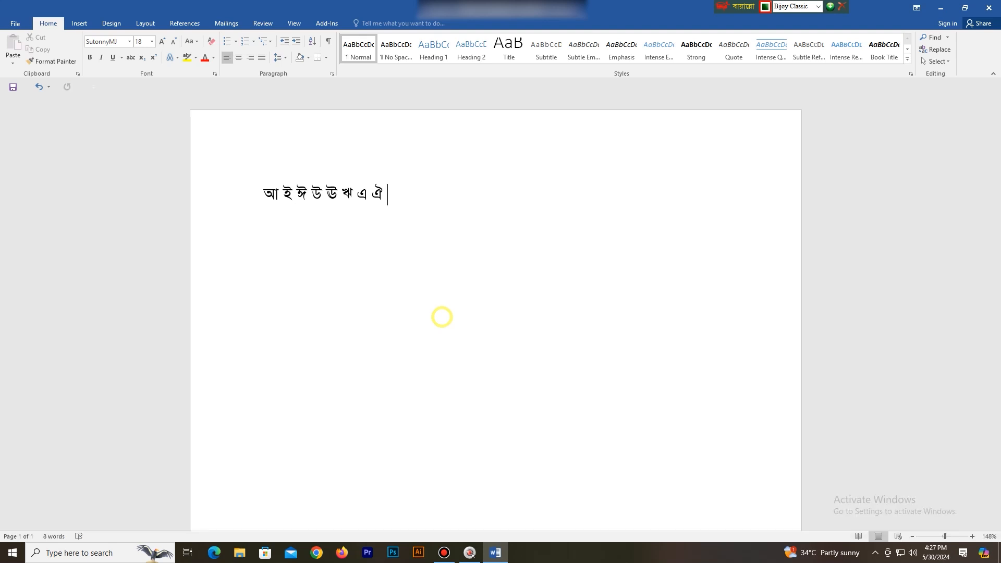
# Start a second line and write the vowels আ আ ই on it, separated by spaces.
pyautogui.press('Return')
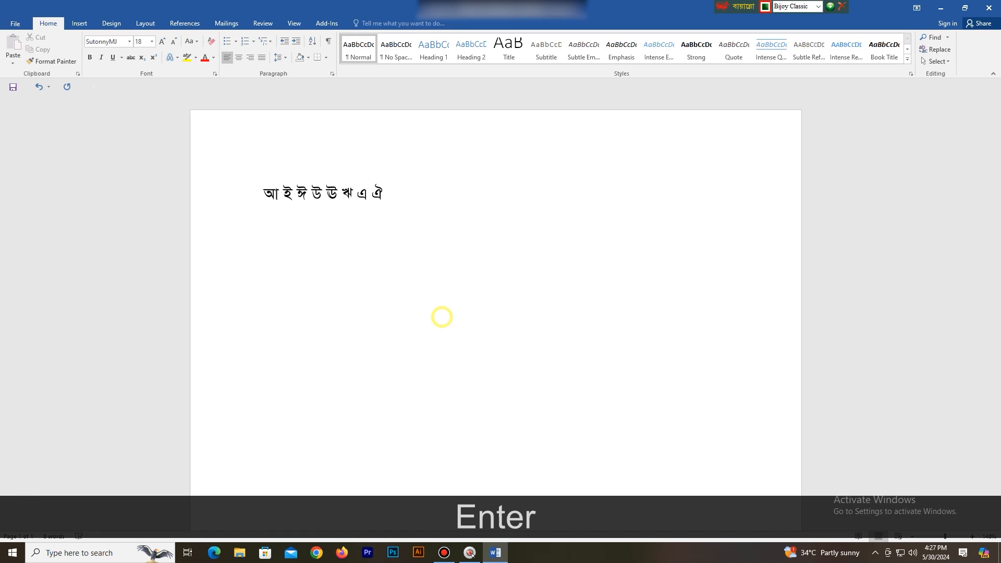
pyautogui.write('gf')
pyautogui.press('BackSpace')
pyautogui.press('BackSpace')
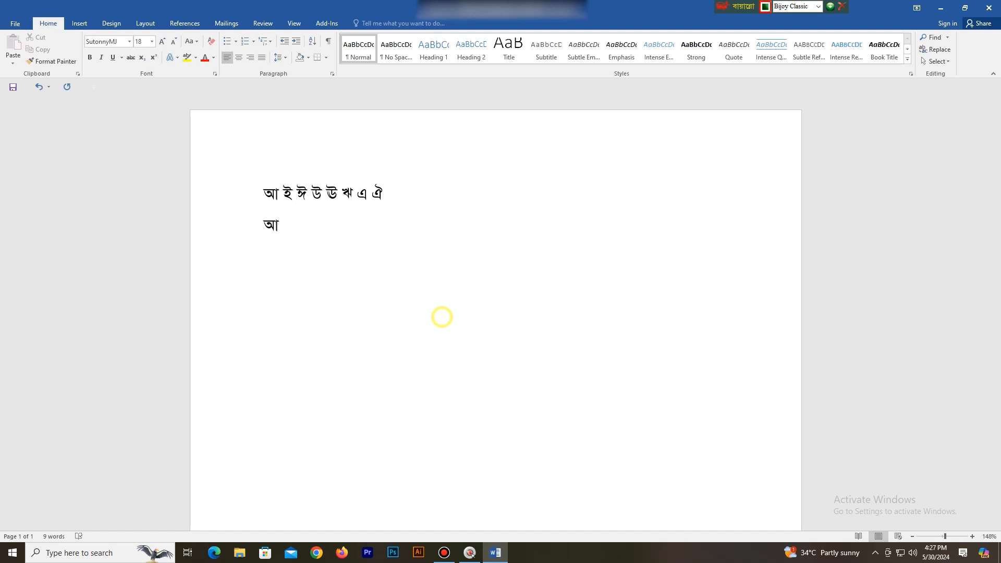
pyautogui.write('gf g')
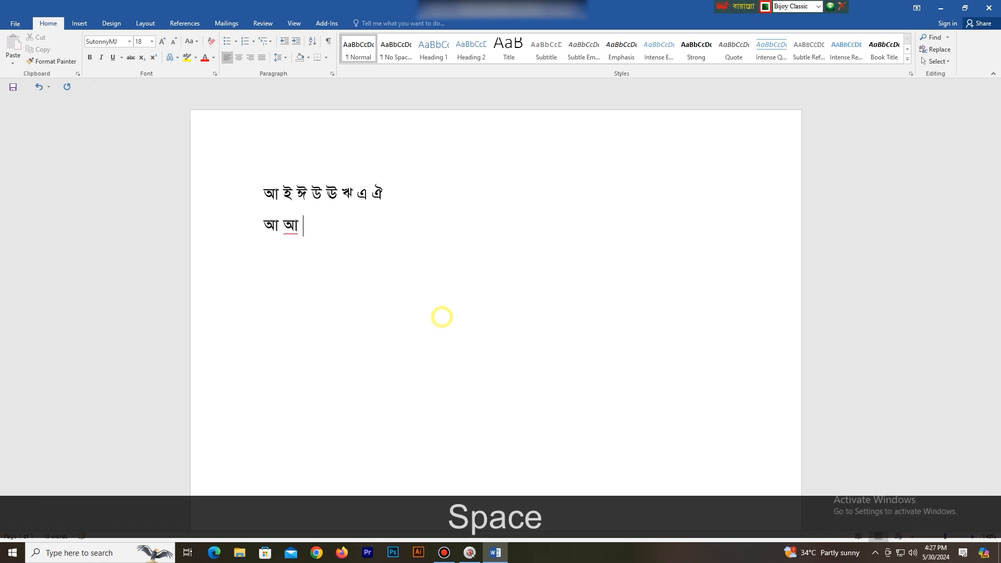
pyautogui.write('d')
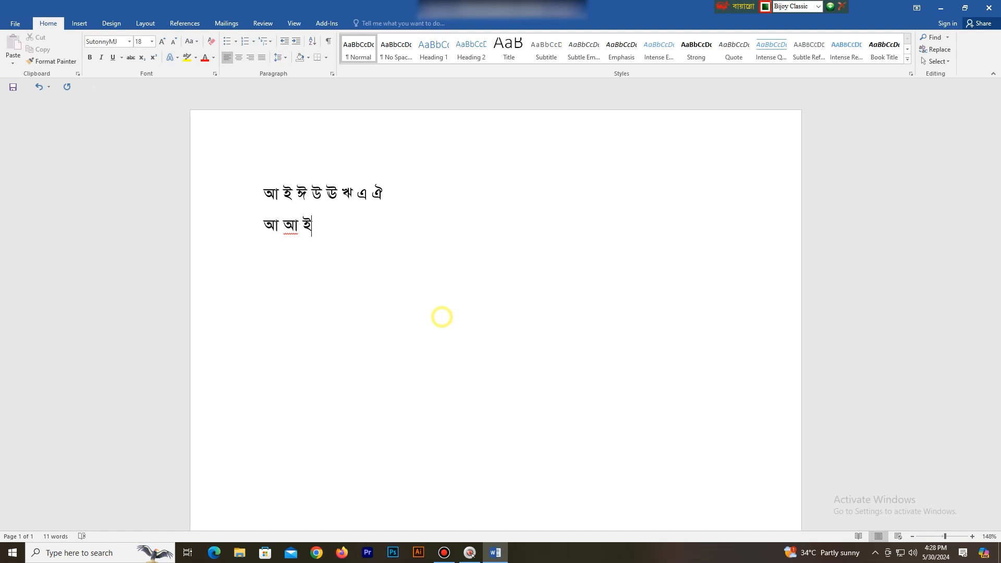
# Write the sentence "আমার সোনার বাংলা আমি তোমায় ভালোবাসি" on a new third line.
pyautogui.press('Return')
pyautogui.write('gfmfv c')
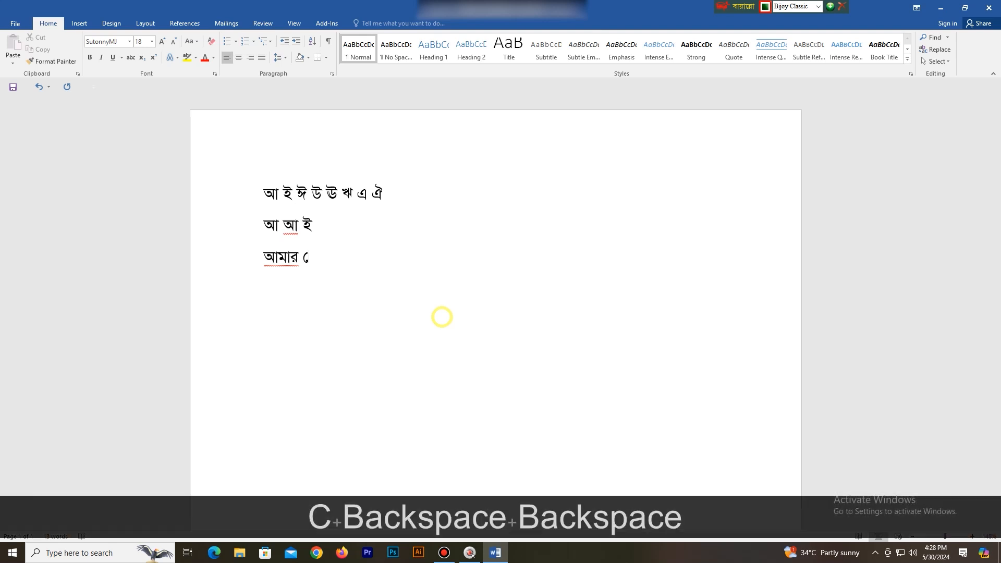
pyautogui.write('n')
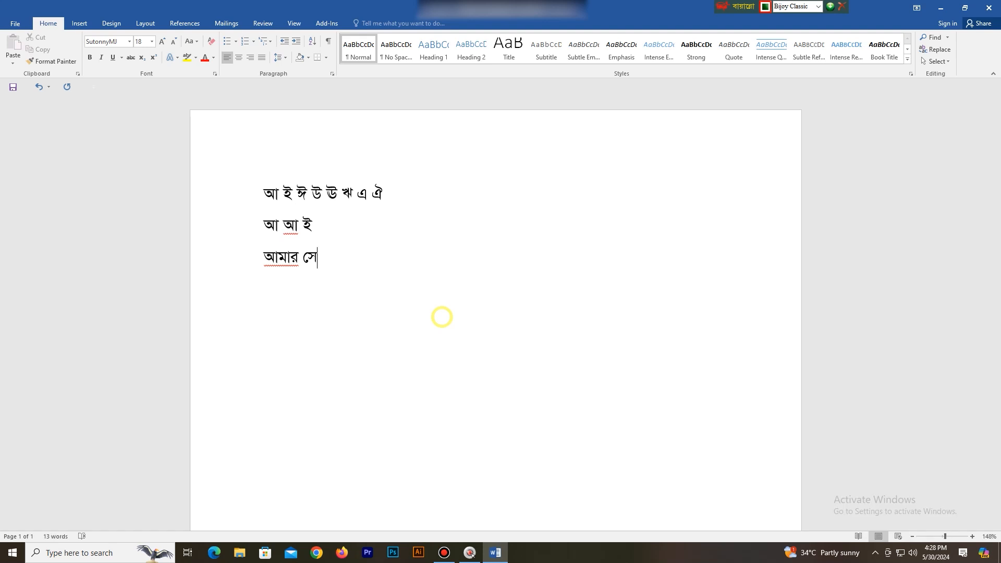
pyautogui.write('fbfv')
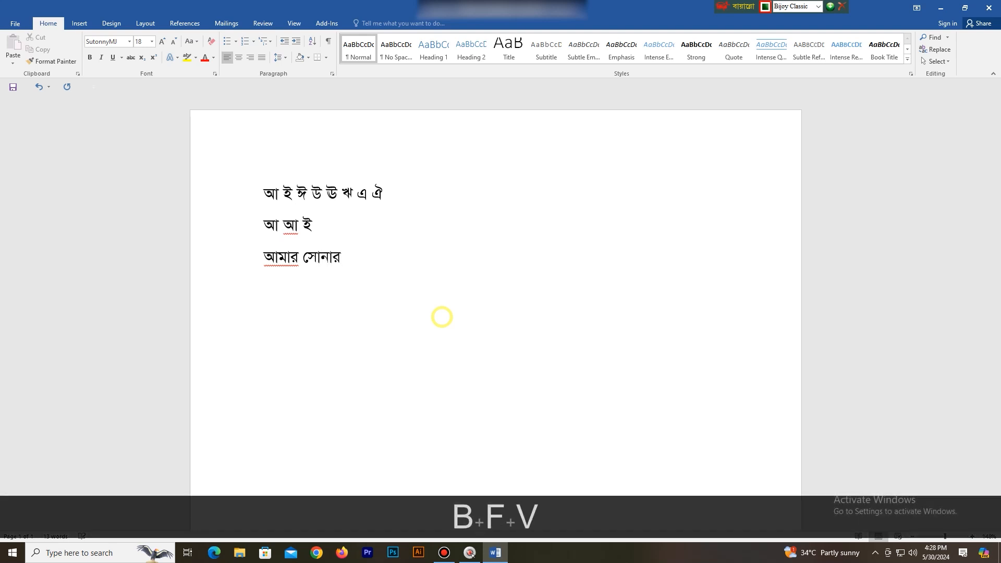
pyautogui.write(' h')
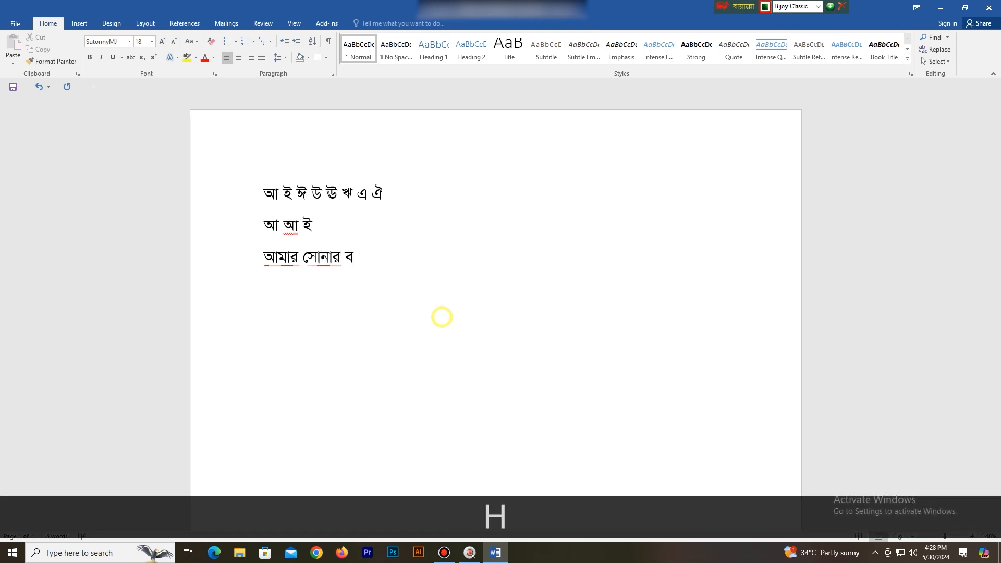
pyautogui.write('f')
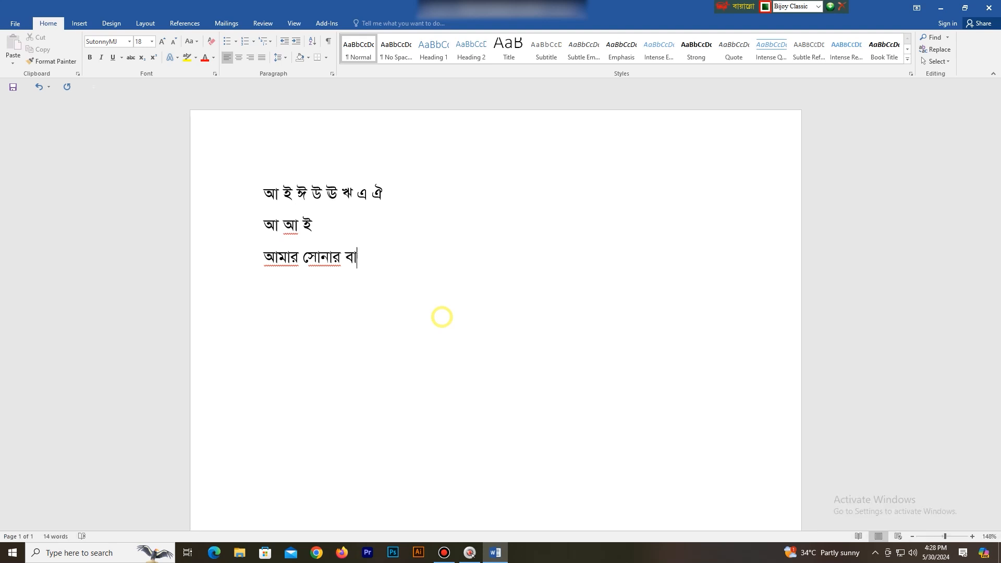
pyautogui.write('QVf')
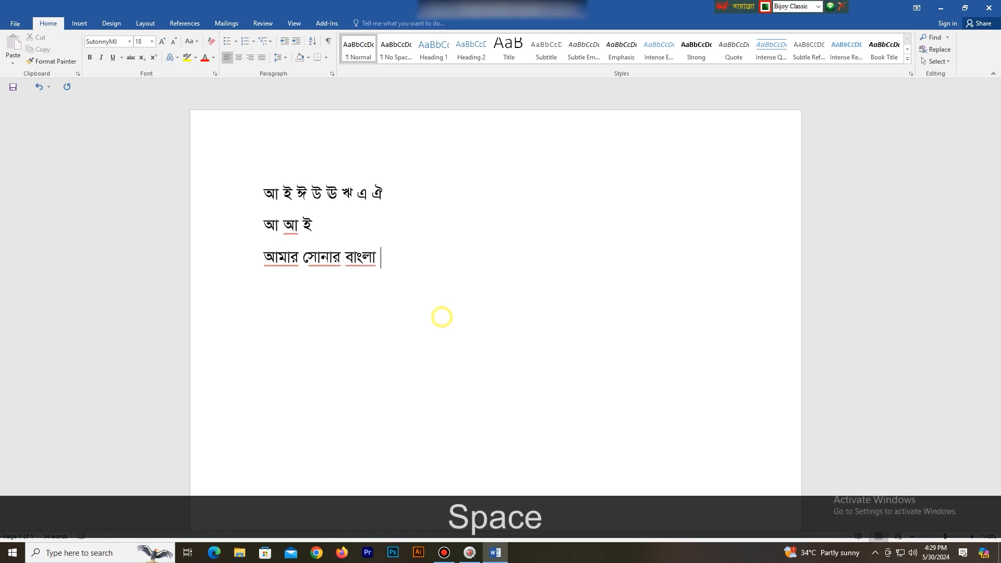
pyautogui.write(' gfdm ckfmfW')
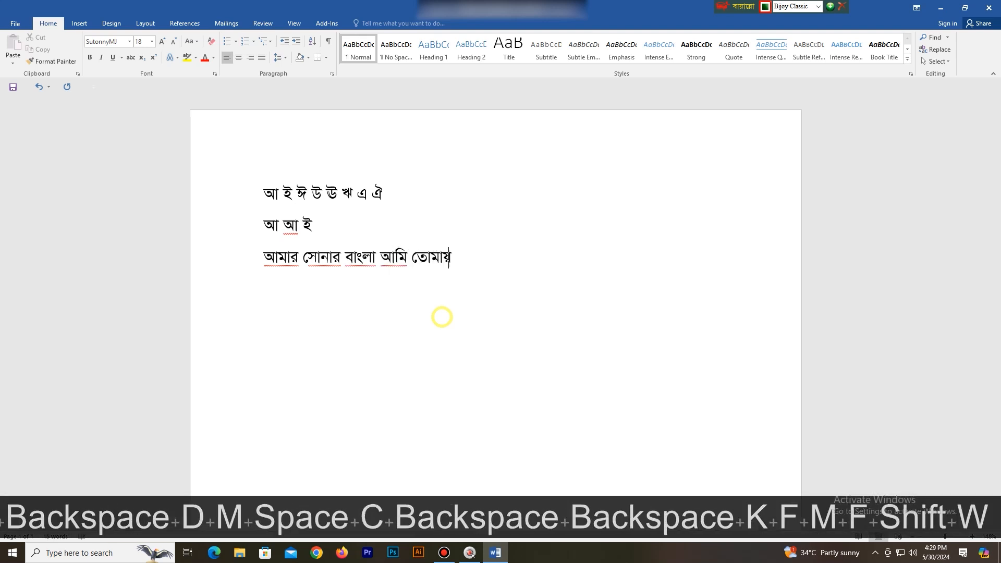
pyautogui.write(' HfcVfhfdn')
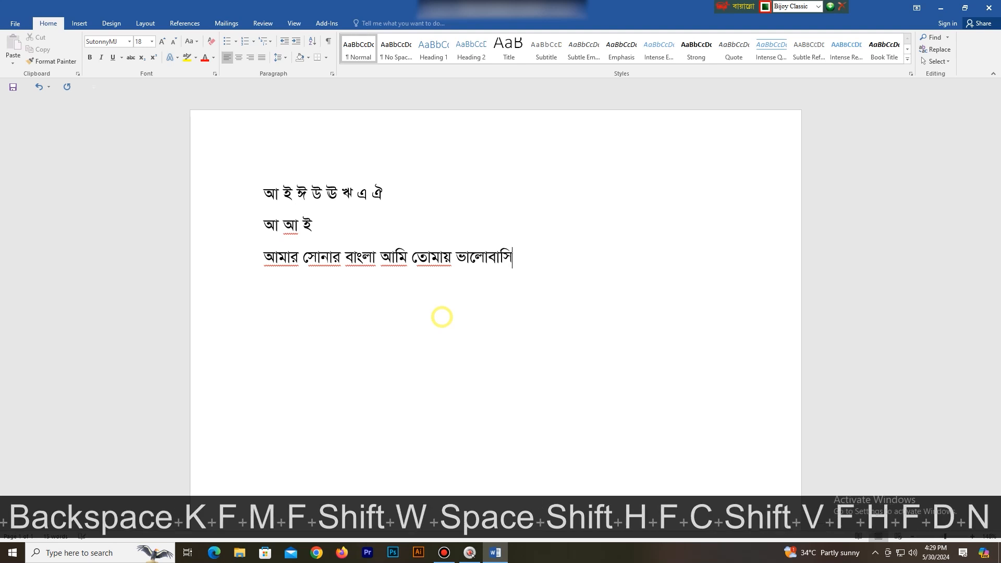
# Write "চিরদিন তোমার আকাশ তোমার বাতাস আমার প্রাণে" on a new fourth line, leaving the cursor at its end.
pyautogui.press('Return')
pyautogui.write('dyvdlb ckfm')
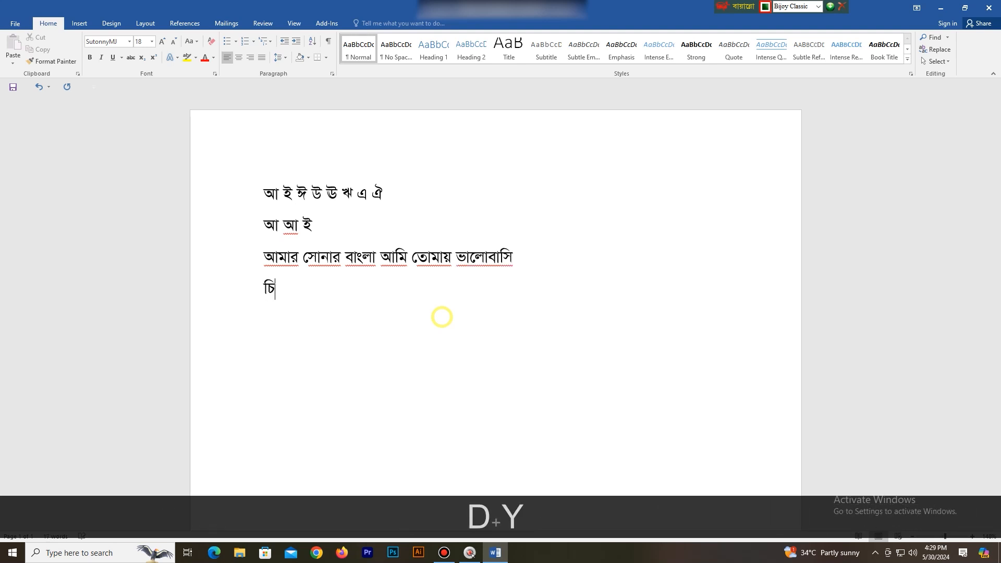
pyautogui.write('fv gfjfM c')
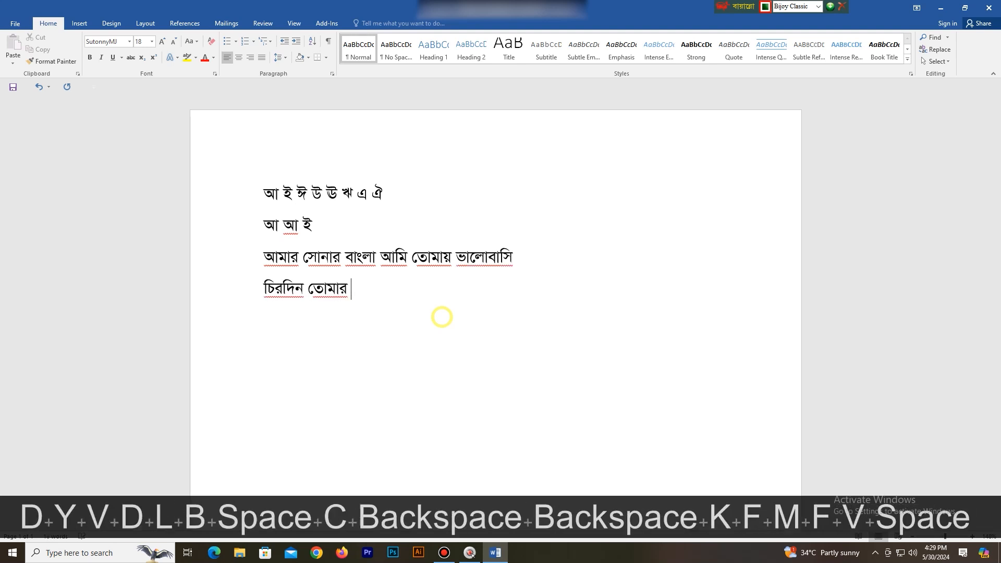
pyautogui.write('kfmfv hfkfn')
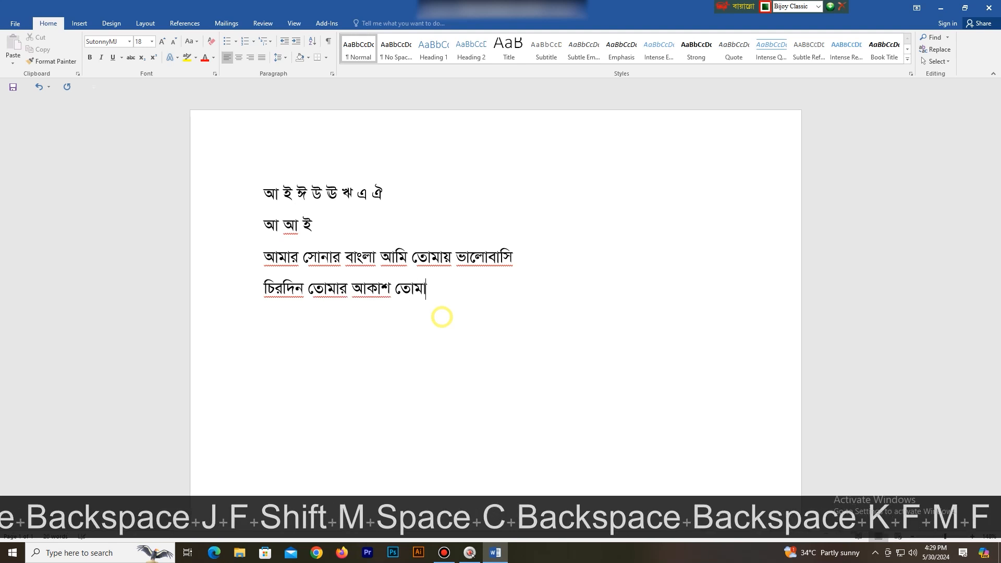
pyautogui.write(' gfmfv rz')
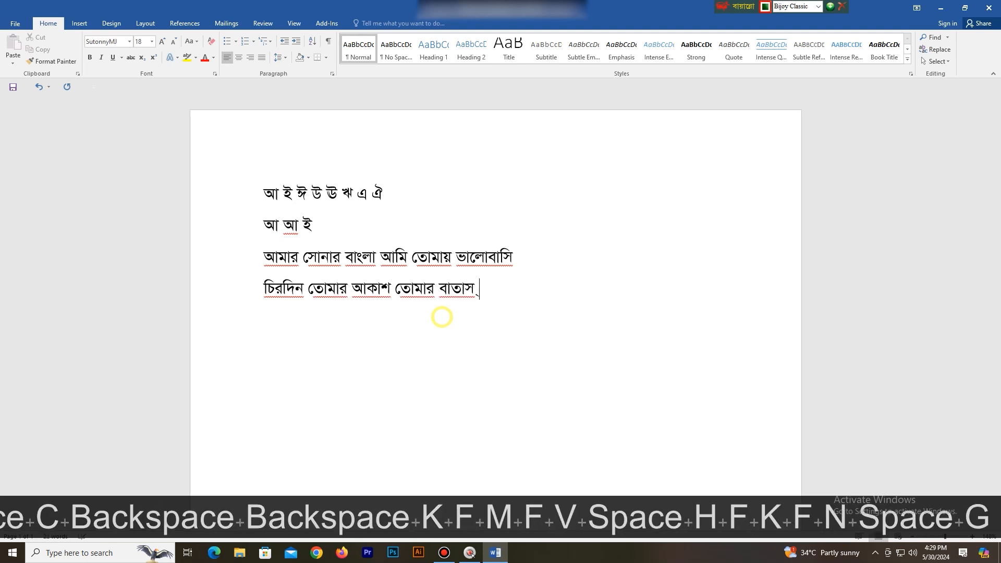
pyautogui.write('fcB')
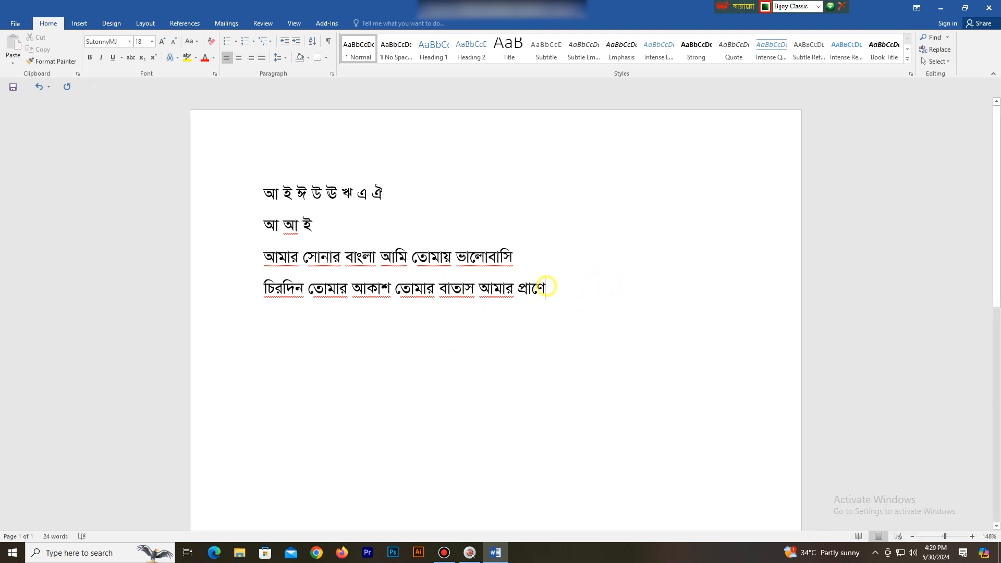
pyautogui.hotkey('shift', 'Left')
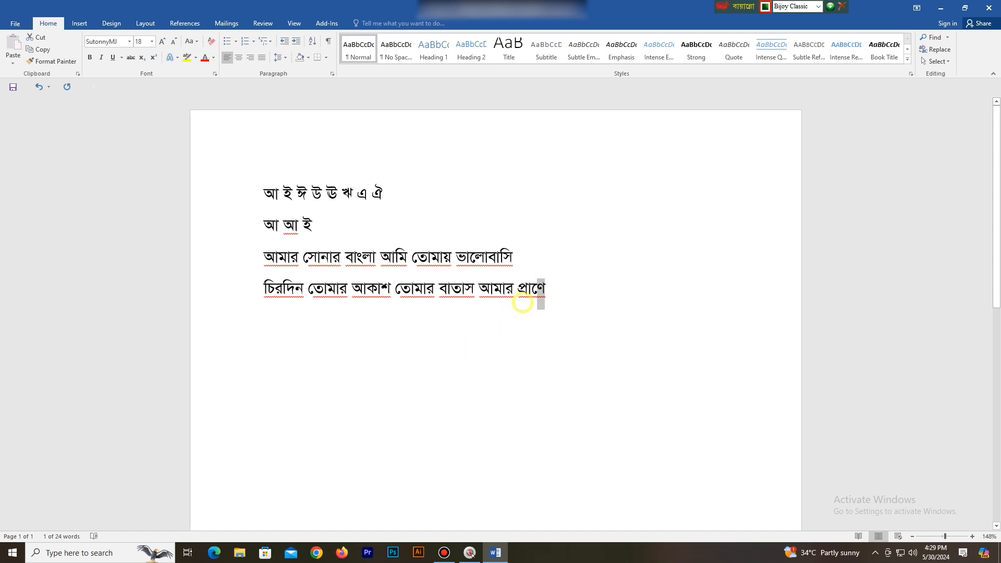
pyautogui.click(546, 291)
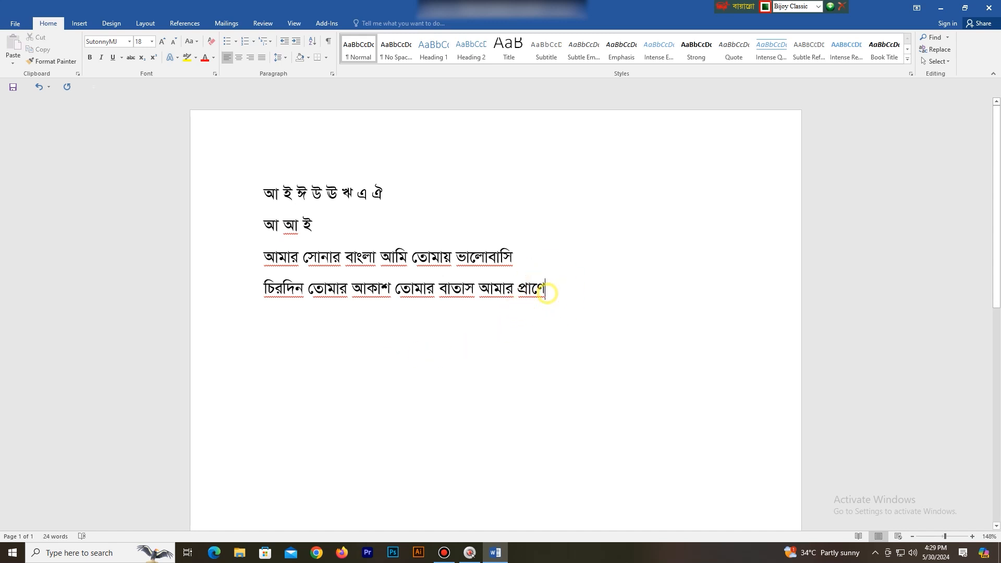
# Replace the ণ in the fourth line's last word with ন, and change it back to ণ.
pyautogui.press('BackSpace')
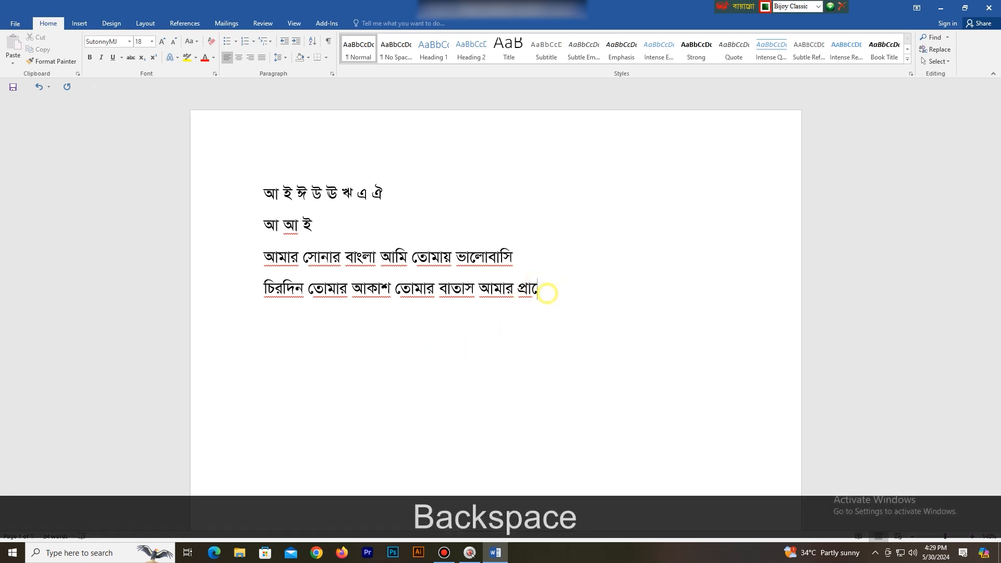
pyautogui.write('B')
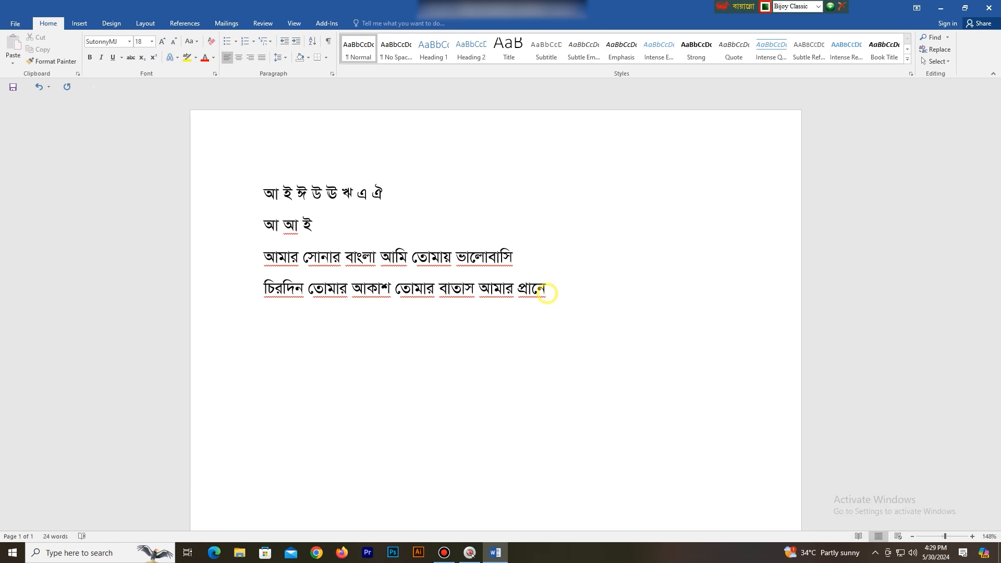
pyautogui.press('BackSpace')
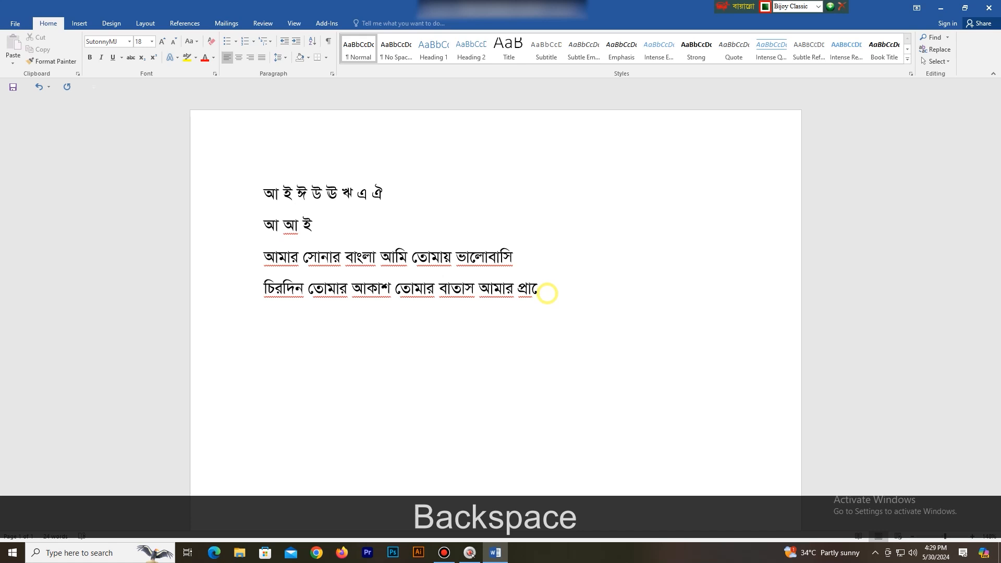
pyautogui.write('B')
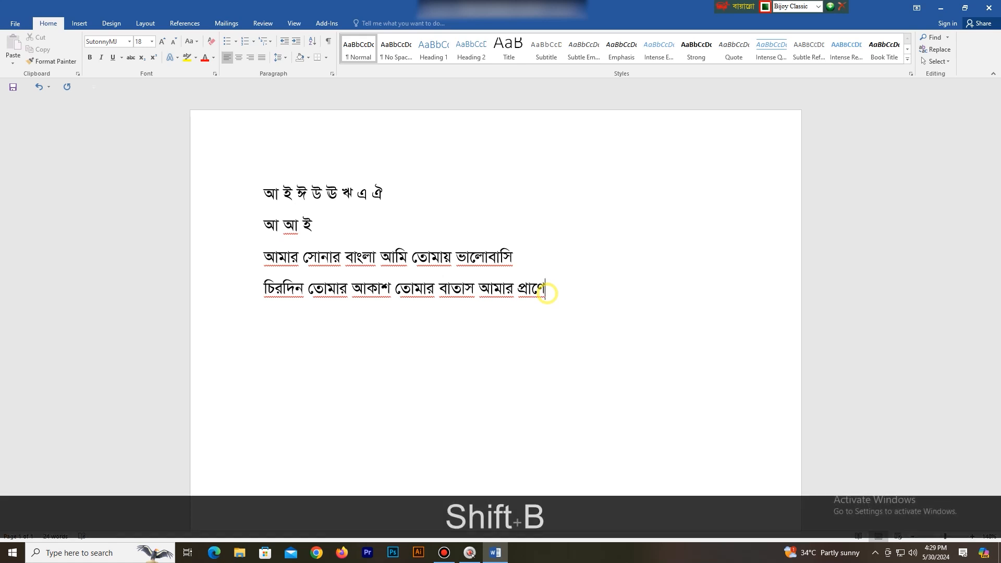
# Write the word শিক্ষা on a new fifth line and start an empty sixth line below it.
pyautogui.press('Return')
pyautogui.write('d')
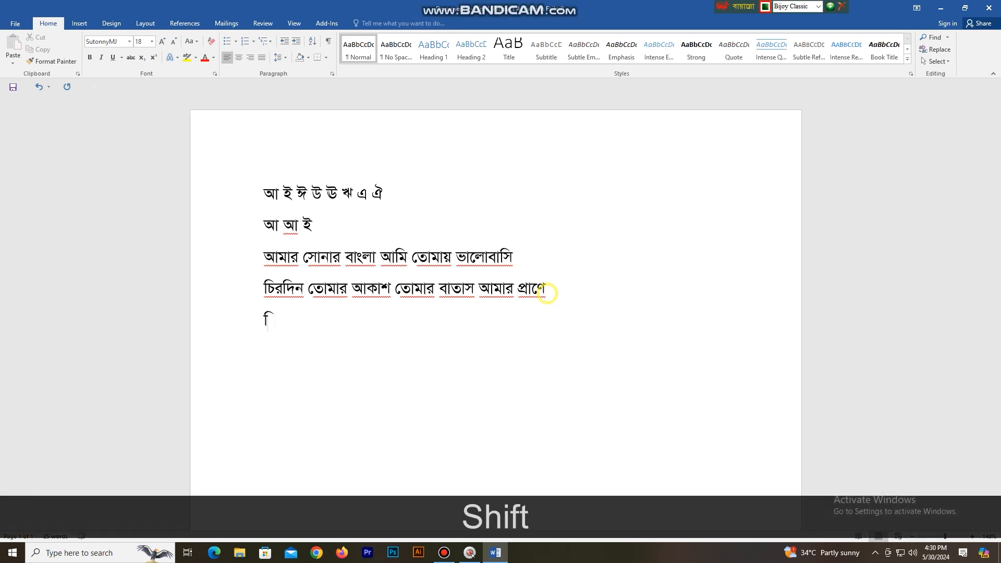
pyautogui.write('M')
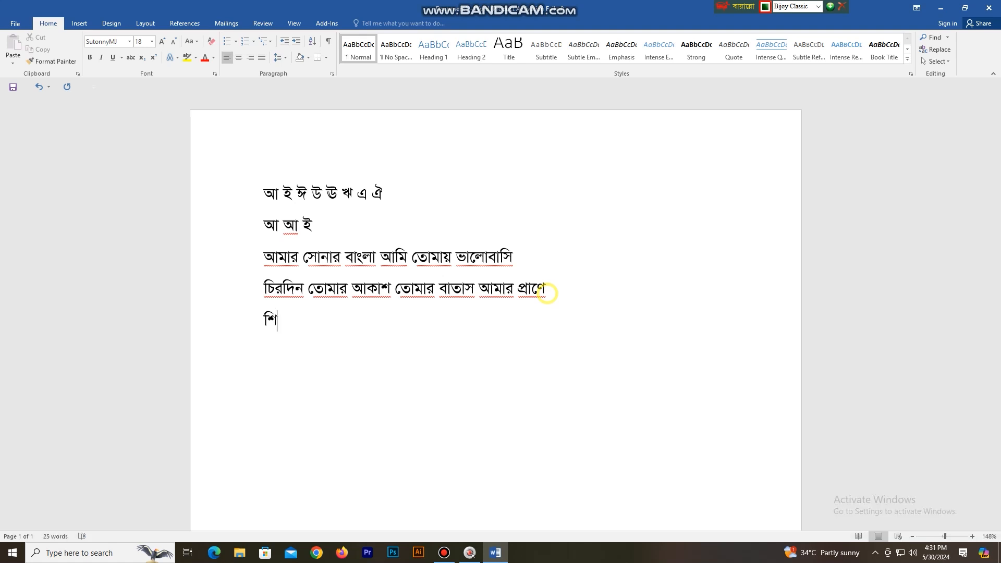
pyautogui.write('jgN')
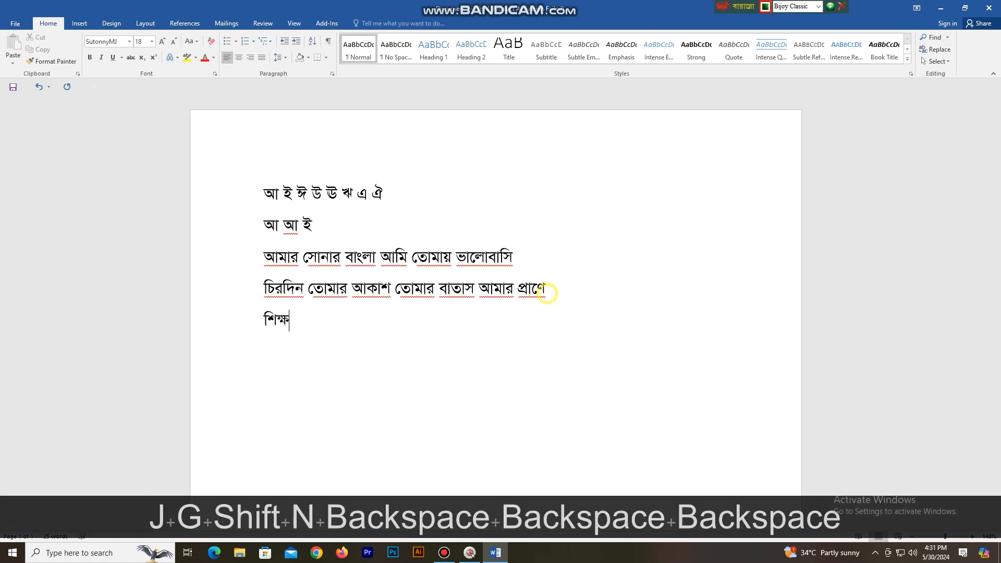
pyautogui.write('f')
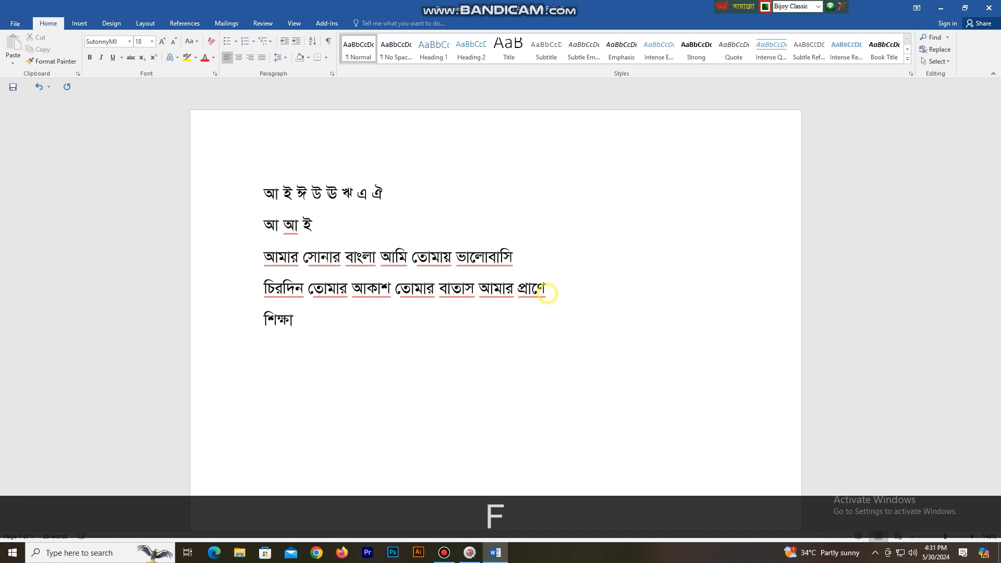
pyautogui.press('Return')
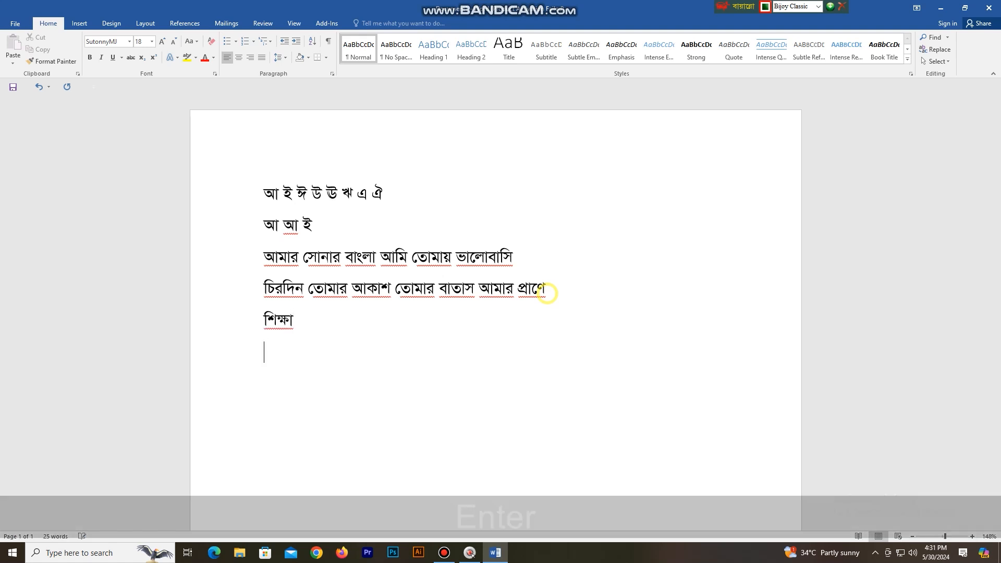
# Write the word শিক্ষা once more on the sixth line, forming the conjunct ক্ষ.
pyautogui.write('dM')
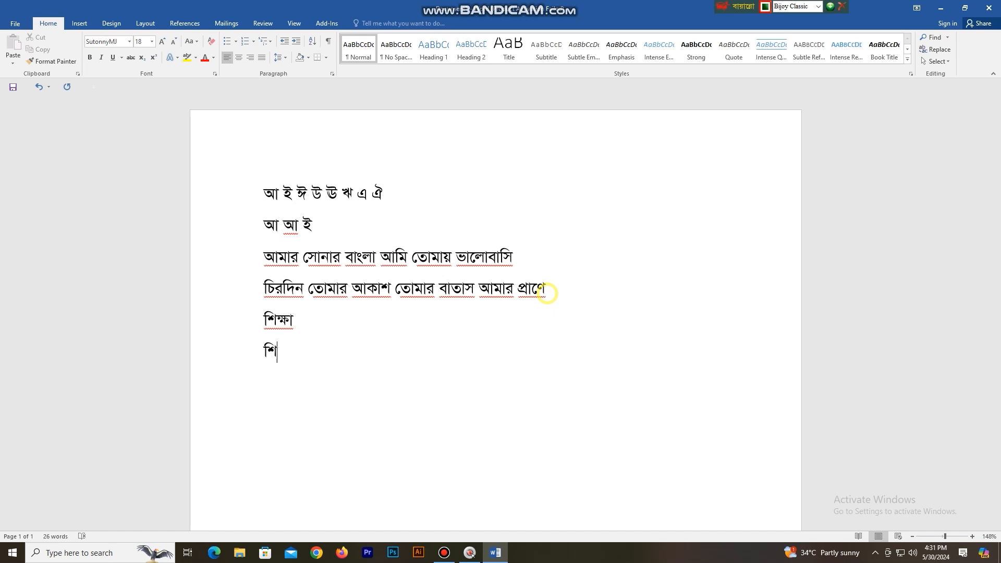
pyautogui.write('j')
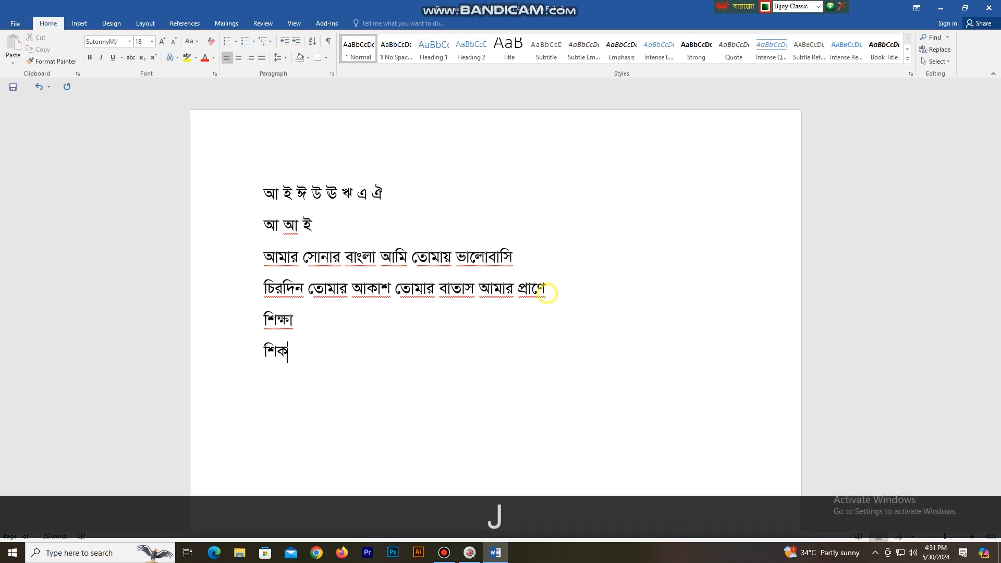
pyautogui.write('gN')
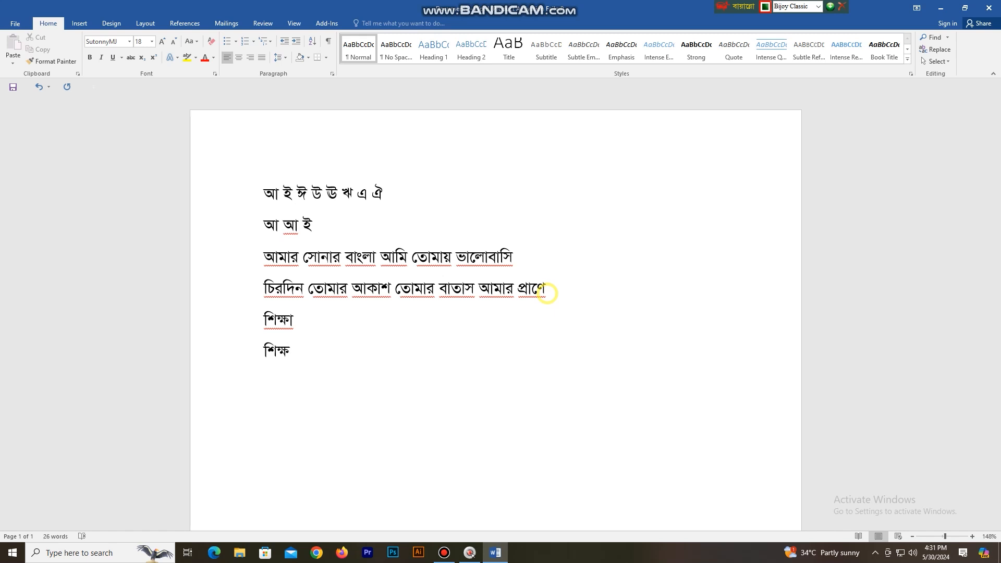
pyautogui.write('f')
# Write the word জ্ঞান on a new seventh line, forming the conjunct জ্ঞ.
pyautogui.press('Return')
pyautogui.write('ug')
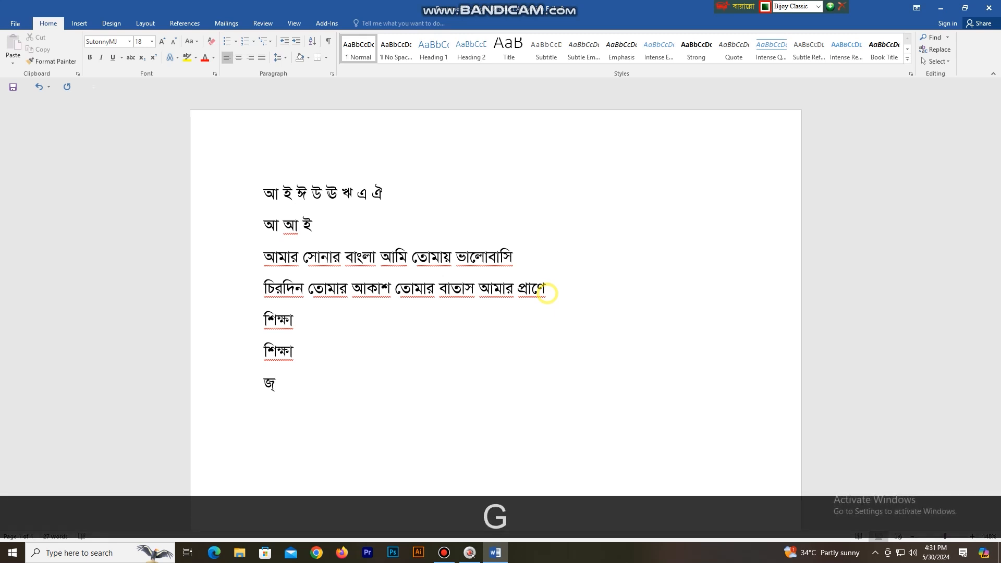
pyautogui.write('I')
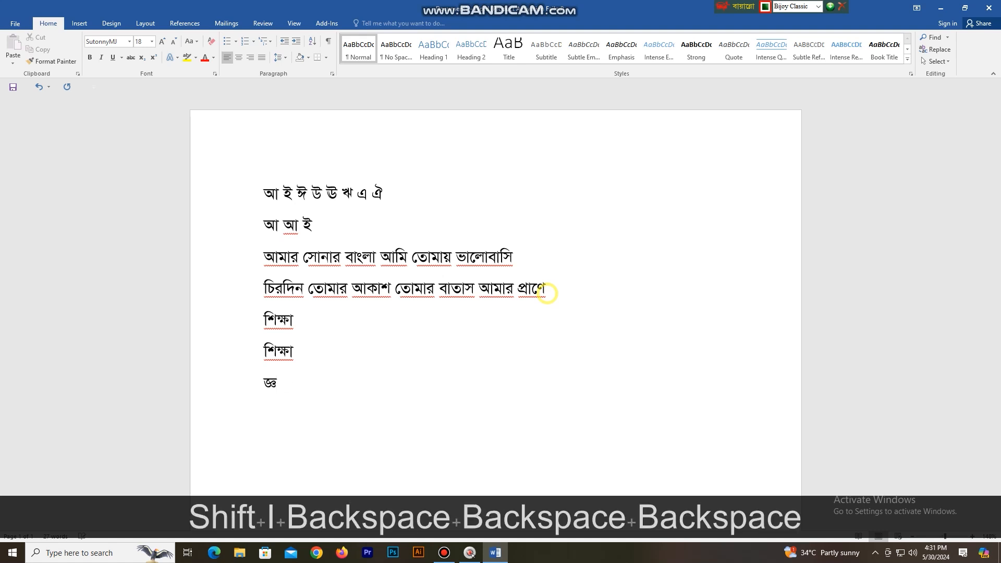
pyautogui.write('fb')
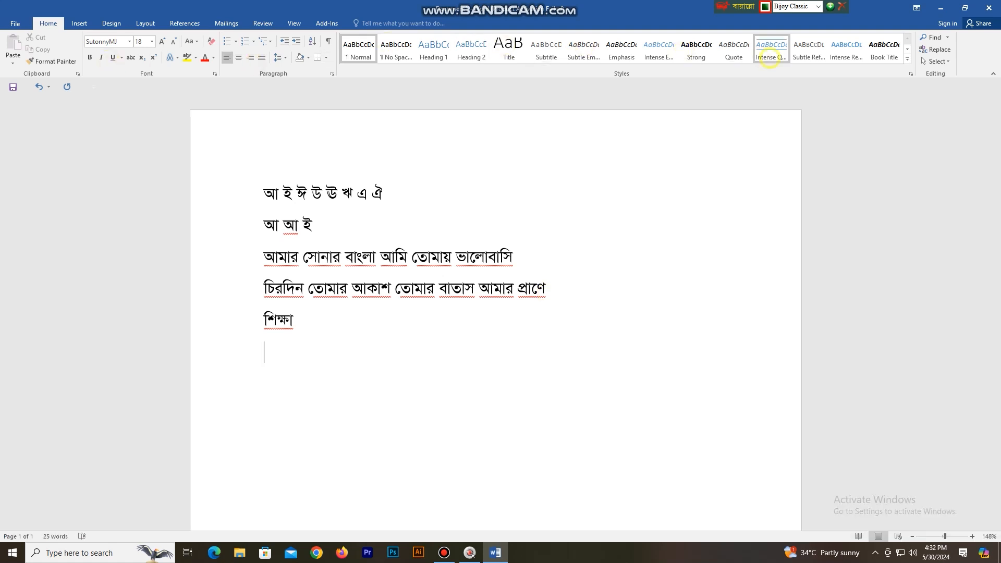